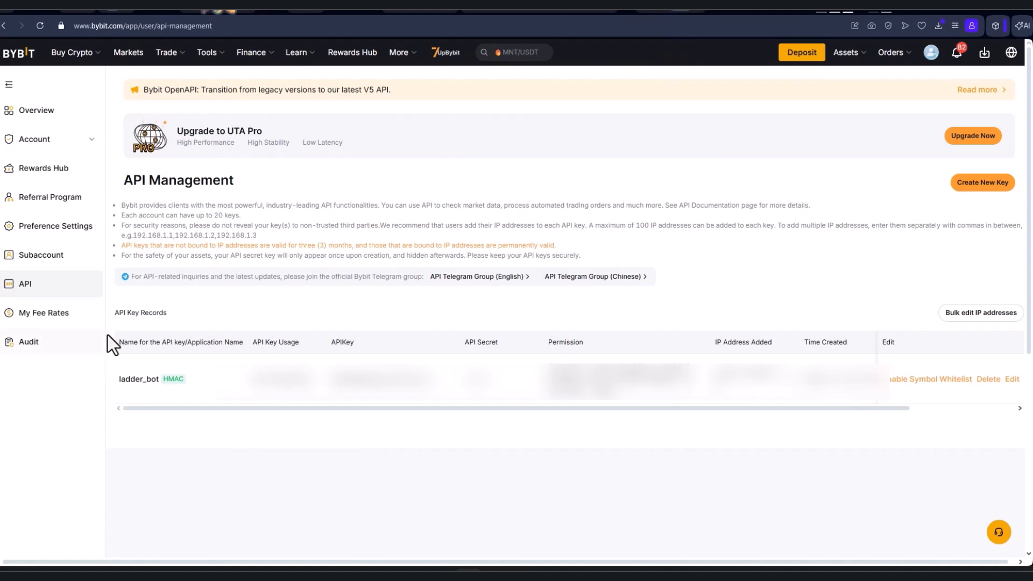
- Start a system-generated API key named 'test' with Read-Write permissions, restricted to whitelisted IPs only
{"action": "left_click", "coordinate": [982, 183]}
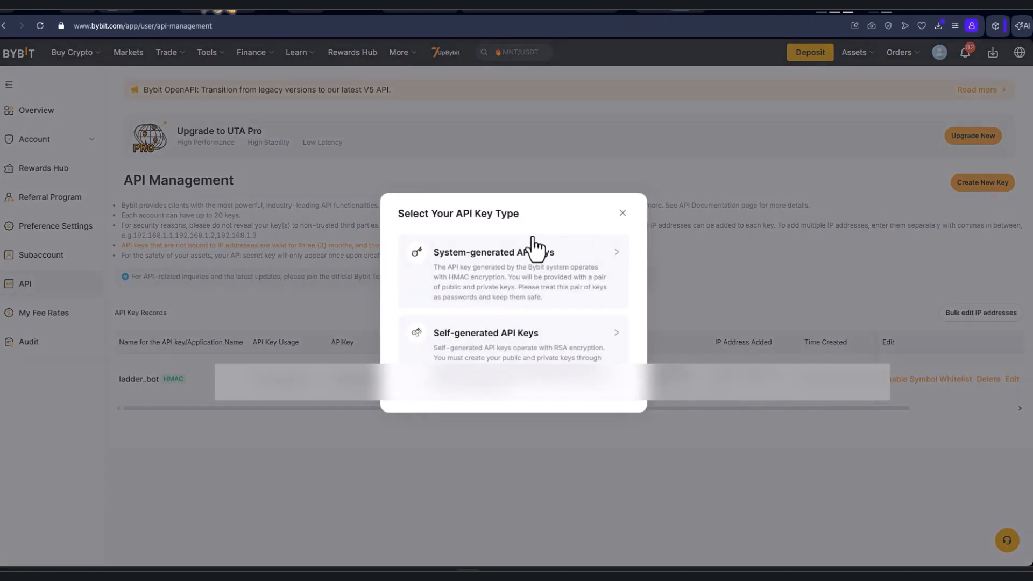
{"action": "left_click", "coordinate": [519, 262]}
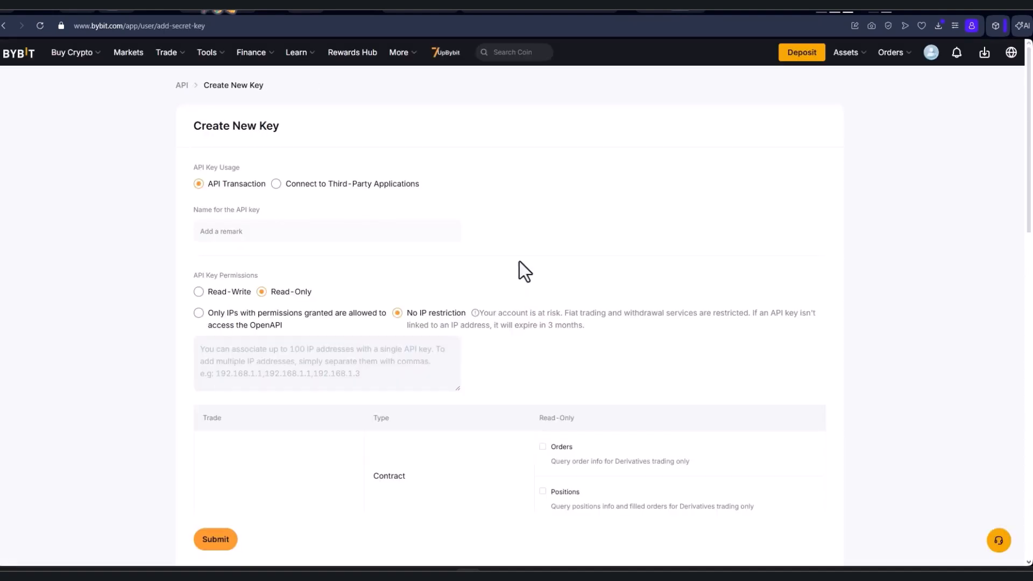
{"action": "left_click", "coordinate": [376, 224]}
{"action": "left_click", "coordinate": [252, 232]}
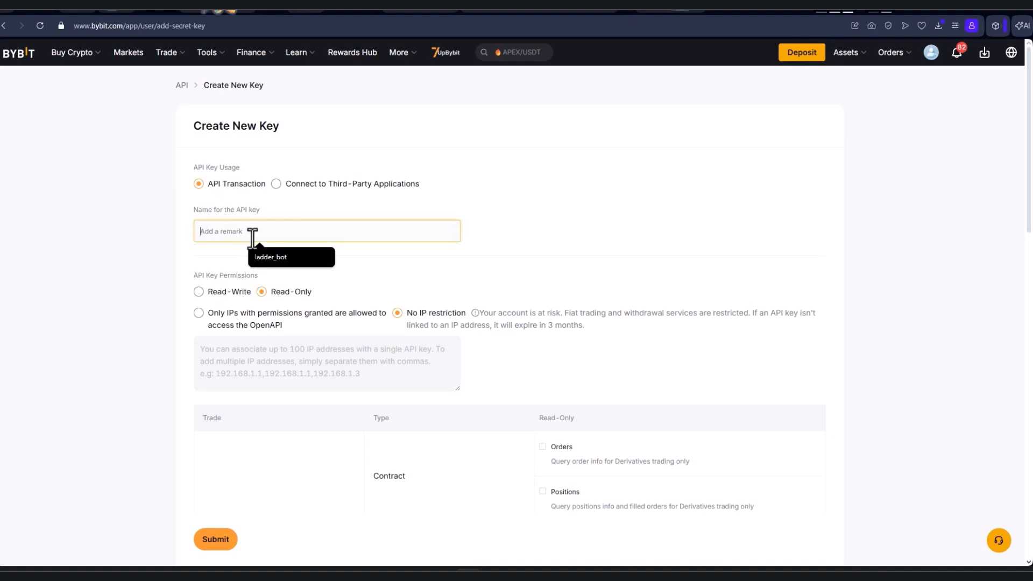
{"action": "type", "text": "test"}
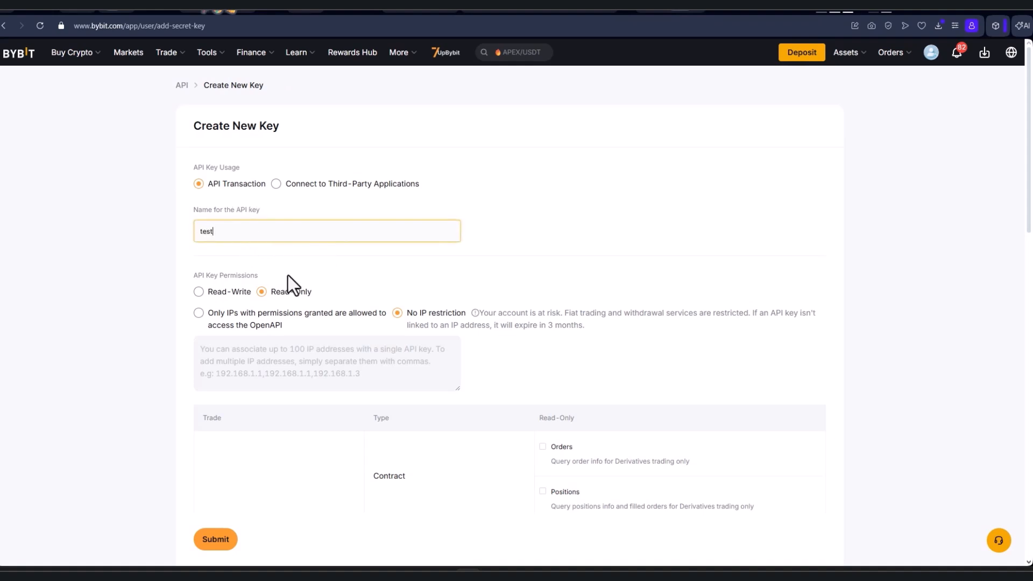
{"action": "left_click", "coordinate": [228, 292]}
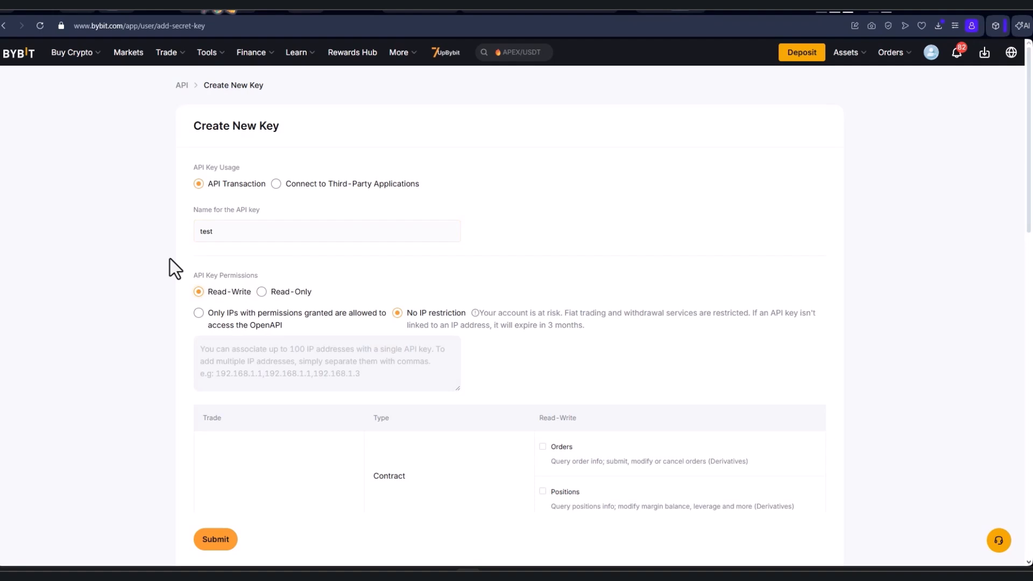
{"action": "left_click", "coordinate": [250, 339]}
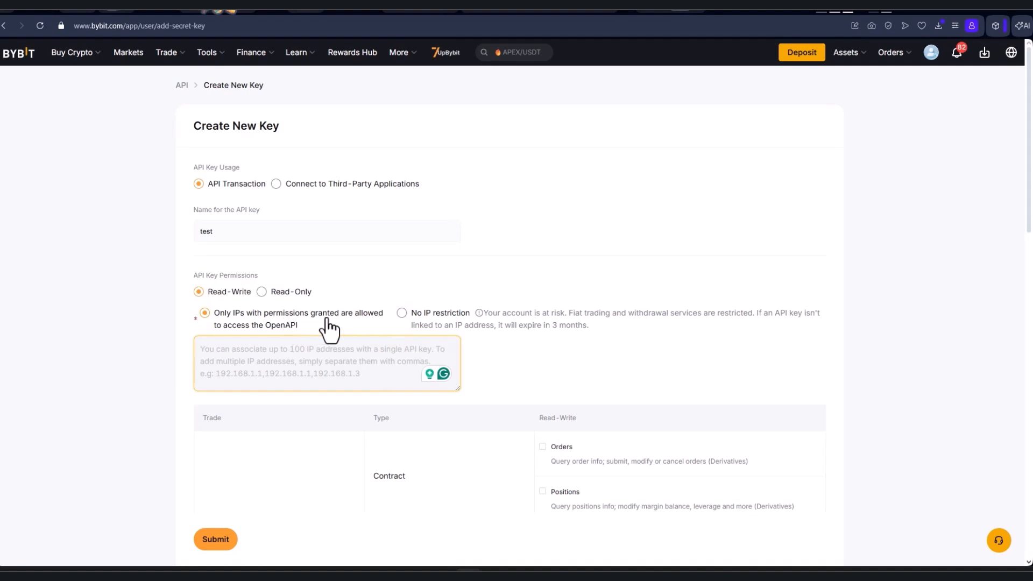
- Copy the server IP 18.199.102.100 from BotManager back to the Bybit form
{"action": "left_click", "coordinate": [847, 10]}
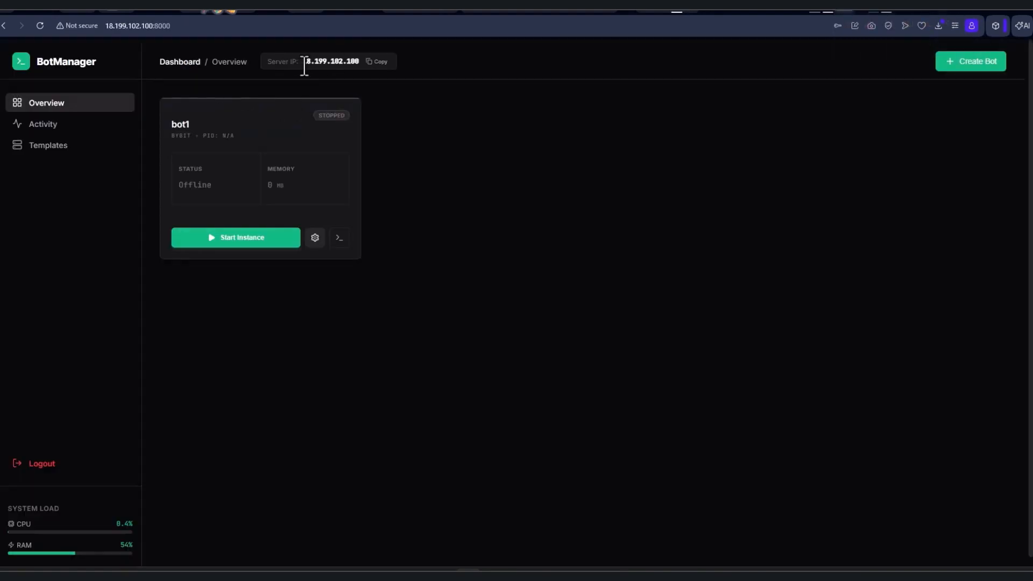
{"action": "left_click_drag", "start_coordinate": [303, 62], "coordinate": [359, 61]}
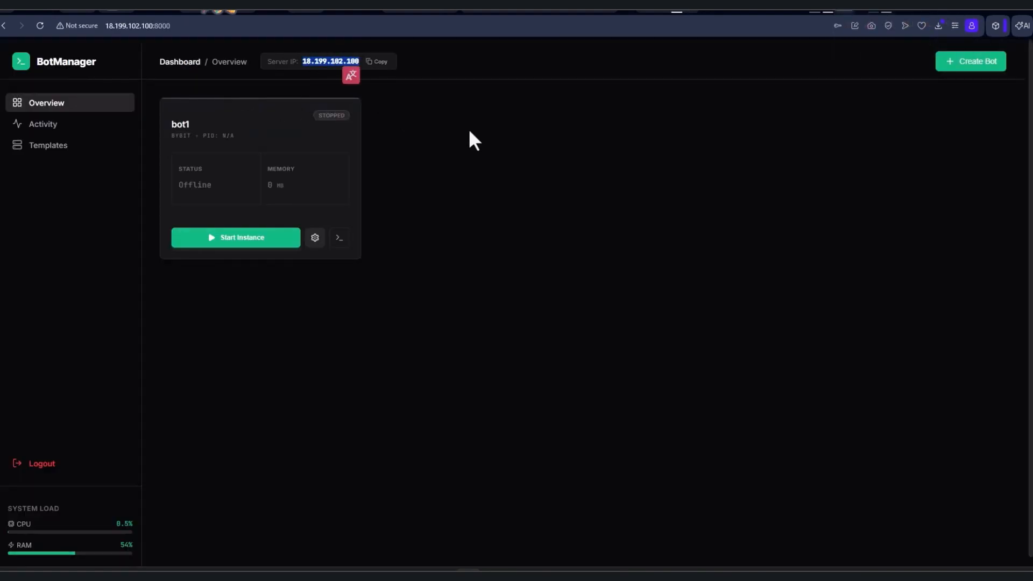
{"action": "key", "text": "ctrl+c"}
{"action": "left_click", "coordinate": [680, 10]}
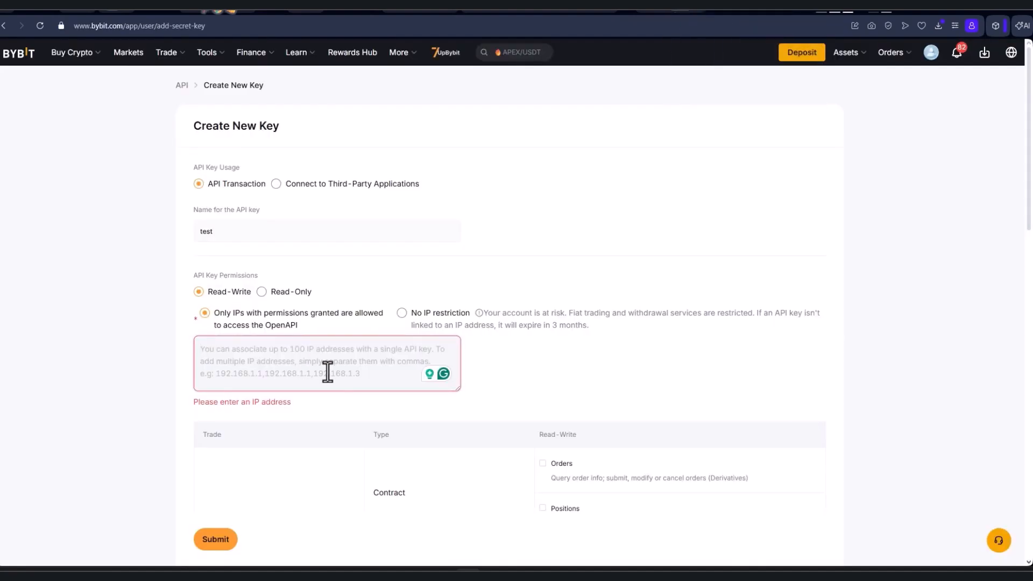
- Paste 18.199.102.100 into the key's IP whitelist field
{"action": "left_click", "coordinate": [323, 366]}
{"action": "key", "text": "ctrl+v"}
{"action": "scroll", "coordinate": [194, 337], "scroll_direction": "down", "scroll_amount": 4}
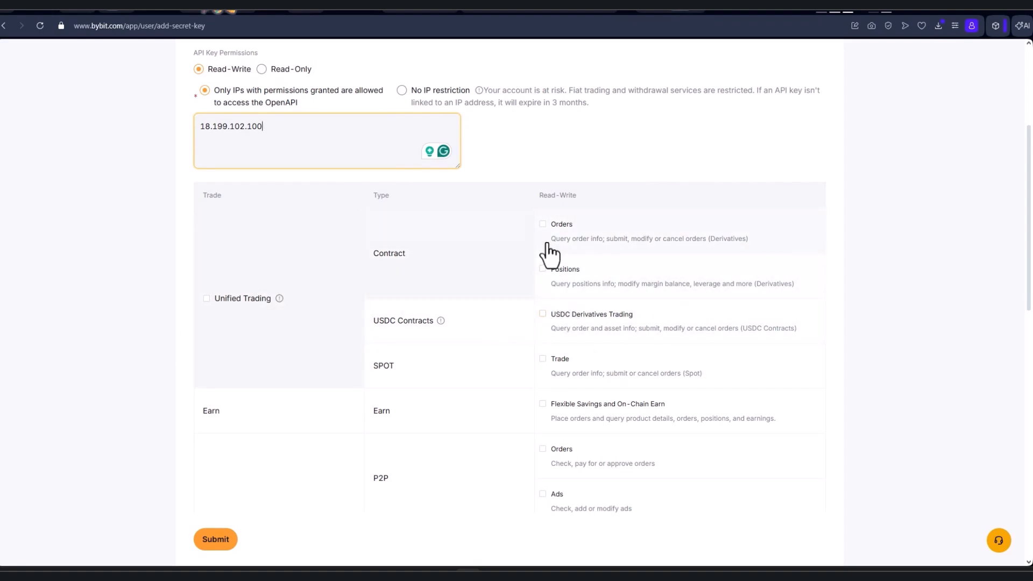
{"action": "scroll", "coordinate": [201, 302], "scroll_direction": "down", "scroll_amount": 1}
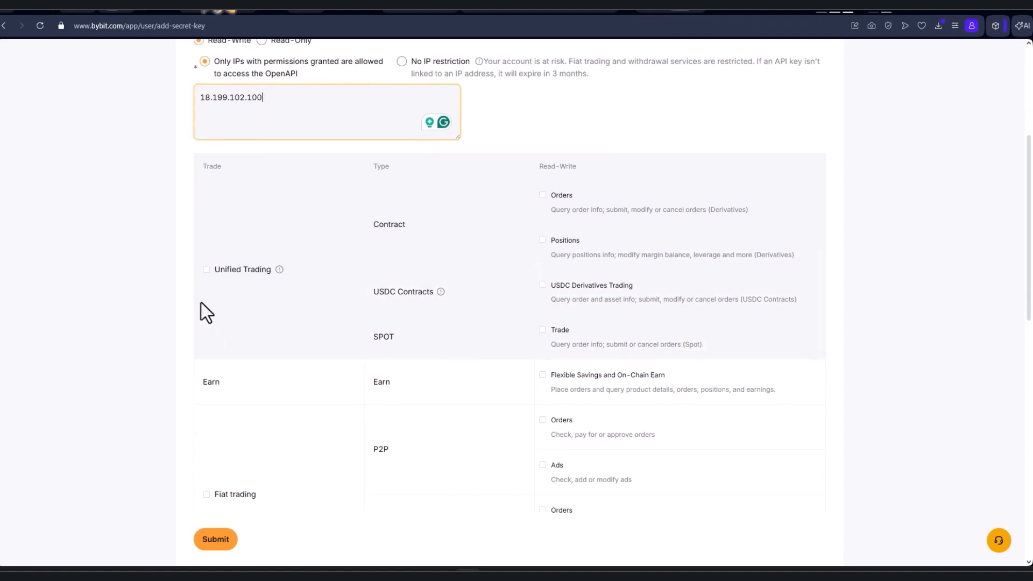
- Grant all Unified Trading permissions, submit the key, and copy the new API key
{"action": "left_click", "coordinate": [206, 244]}
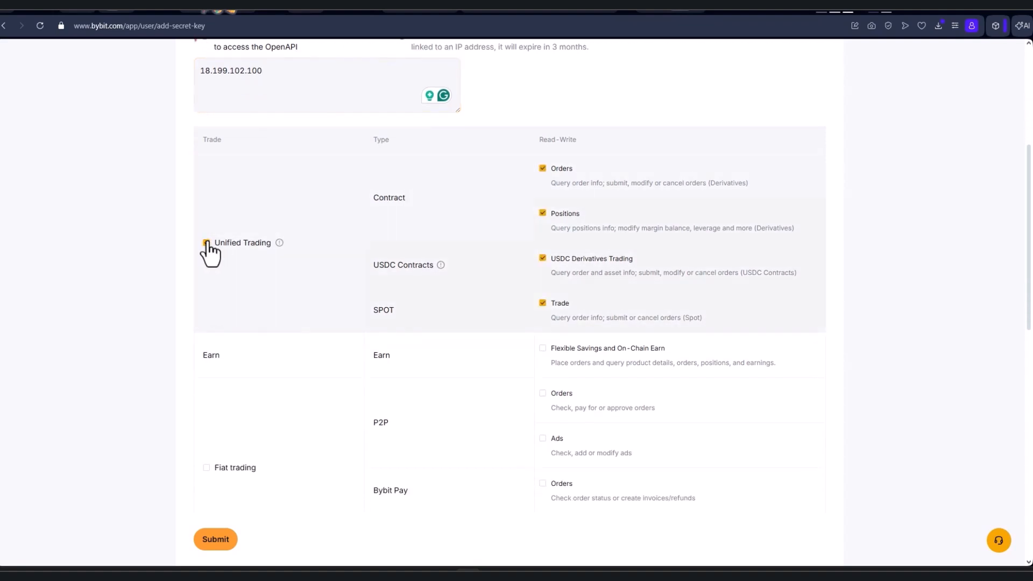
{"action": "scroll", "coordinate": [209, 250], "scroll_direction": "down", "scroll_amount": 2}
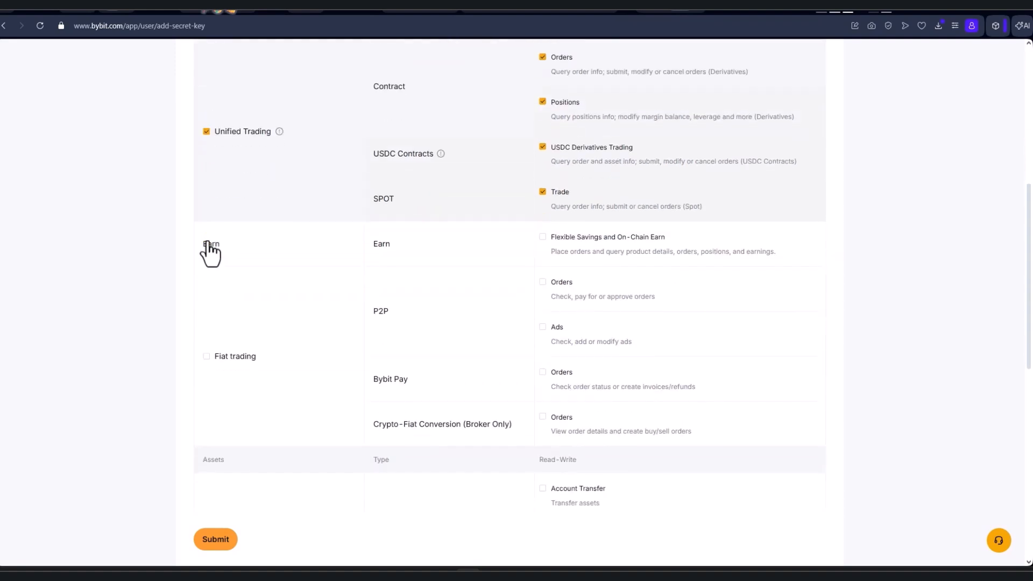
{"action": "scroll", "coordinate": [209, 250], "scroll_direction": "down", "scroll_amount": 1}
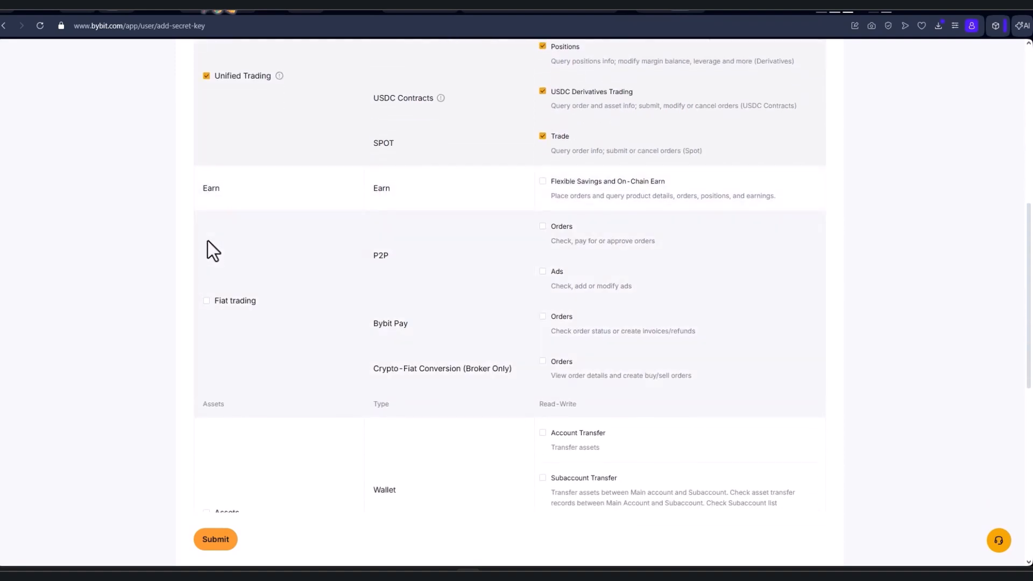
{"action": "scroll", "coordinate": [207, 242], "scroll_direction": "down", "scroll_amount": 1}
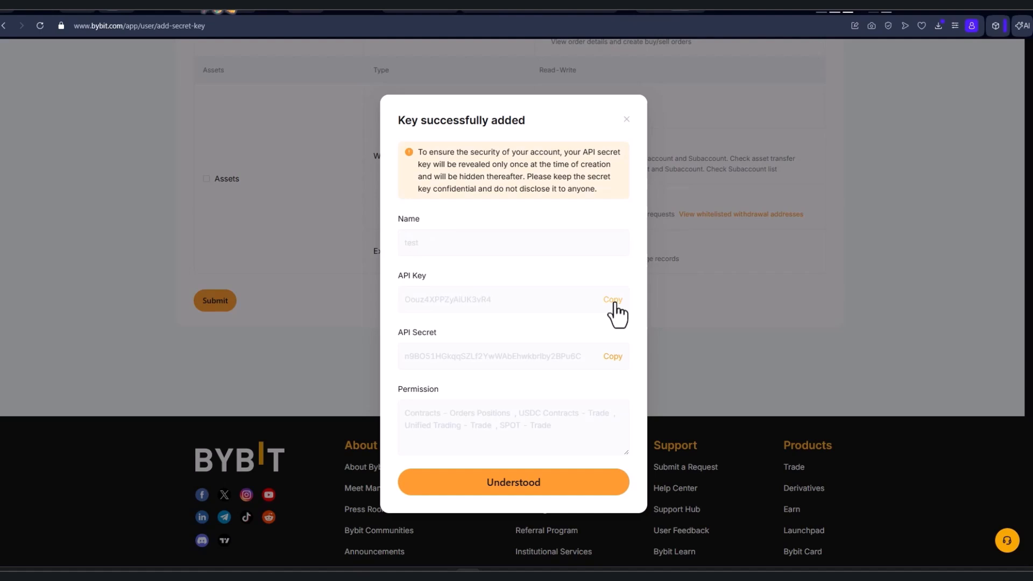
{"action": "left_click", "coordinate": [611, 300]}
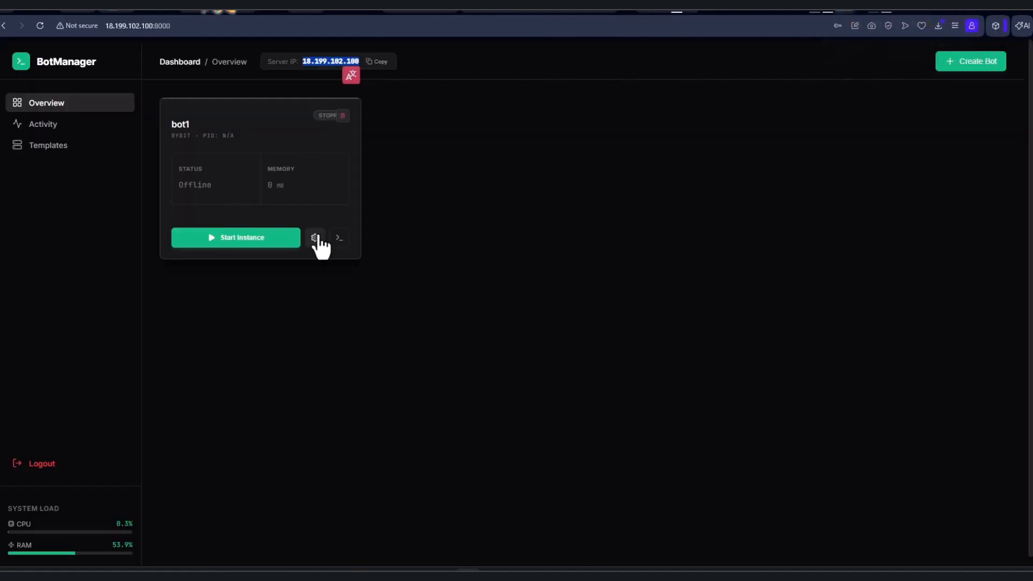
- In bot1's configuration, replace the bybit_api_key value with the new Bybit API key
{"action": "left_click", "coordinate": [316, 238]}
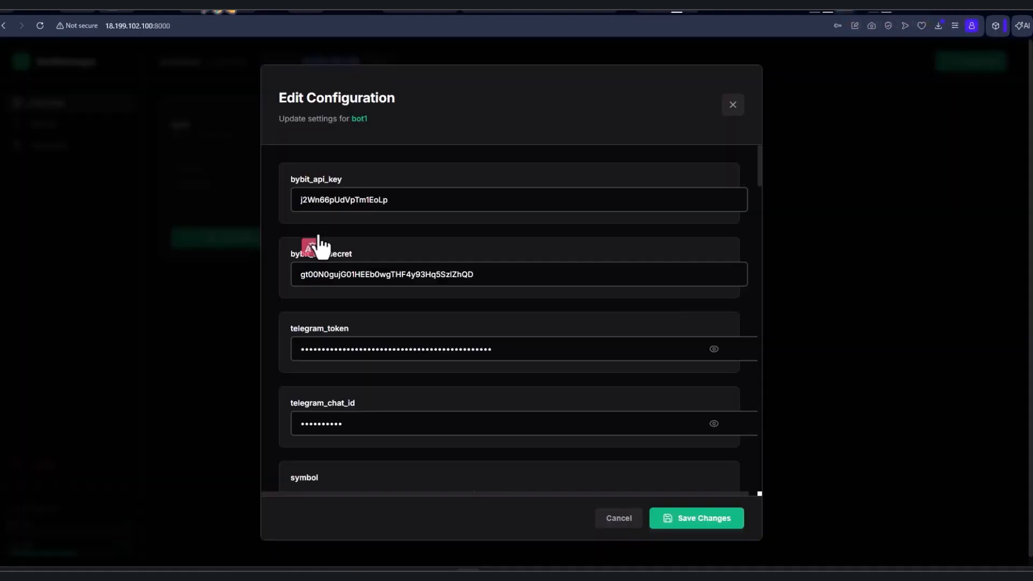
{"action": "left_click", "coordinate": [393, 204]}
{"action": "triple_click", "coordinate": [408, 203]}
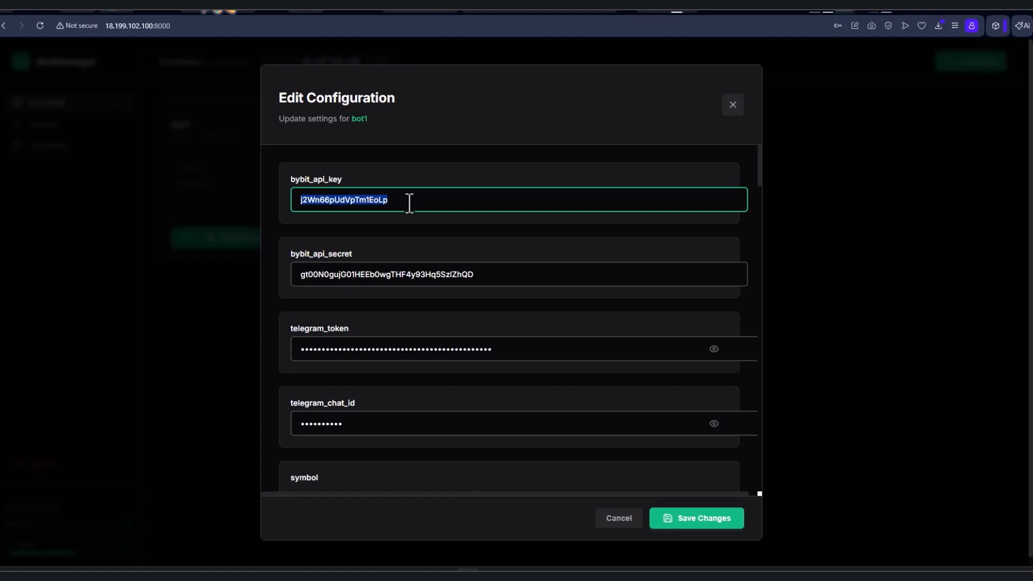
{"action": "key", "text": "ctrl+v"}
- Copy the new API secret from Bybit and paste it over bybit_api_secret
{"action": "left_click", "coordinate": [683, 11]}
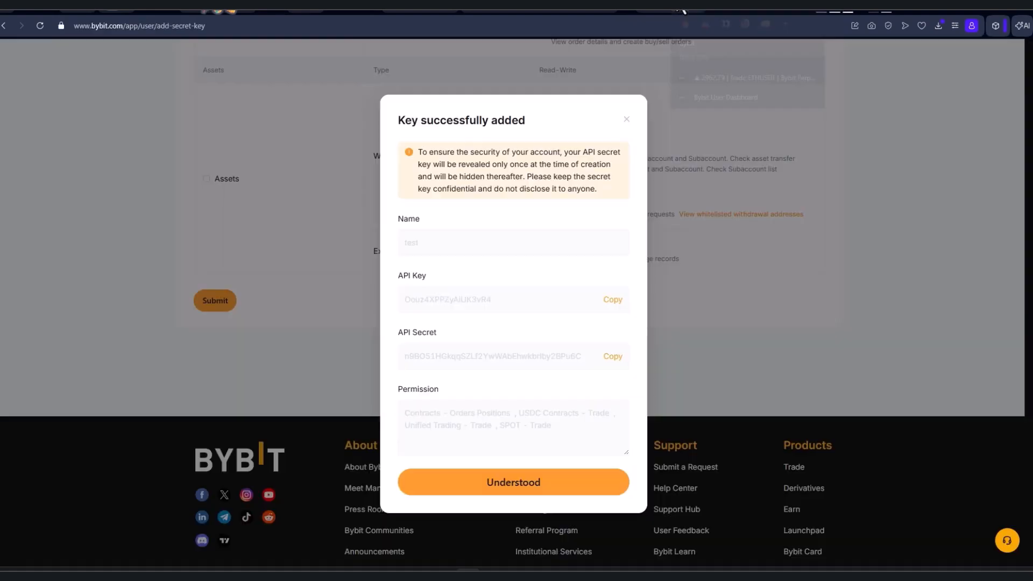
{"action": "left_click", "coordinate": [613, 357]}
{"action": "left_click", "coordinate": [828, 10]}
{"action": "double_click", "coordinate": [378, 276]}
{"action": "key", "text": "ctrl+v"}
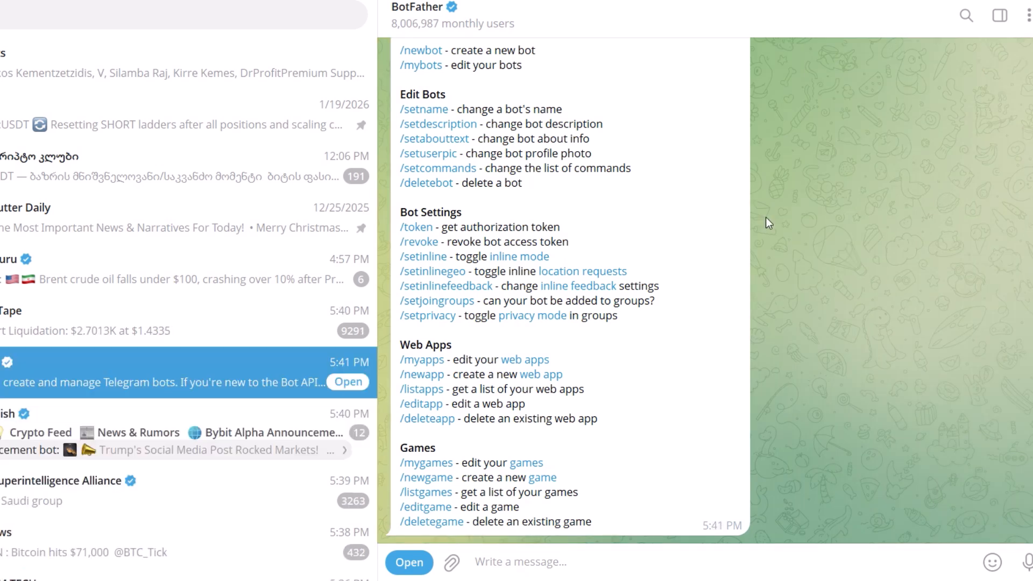
- Create a BotFather bot named 'anybotwhichyouwantbot' with username 'anybotyouwantbot'
{"action": "left_click", "coordinate": [421, 309]}
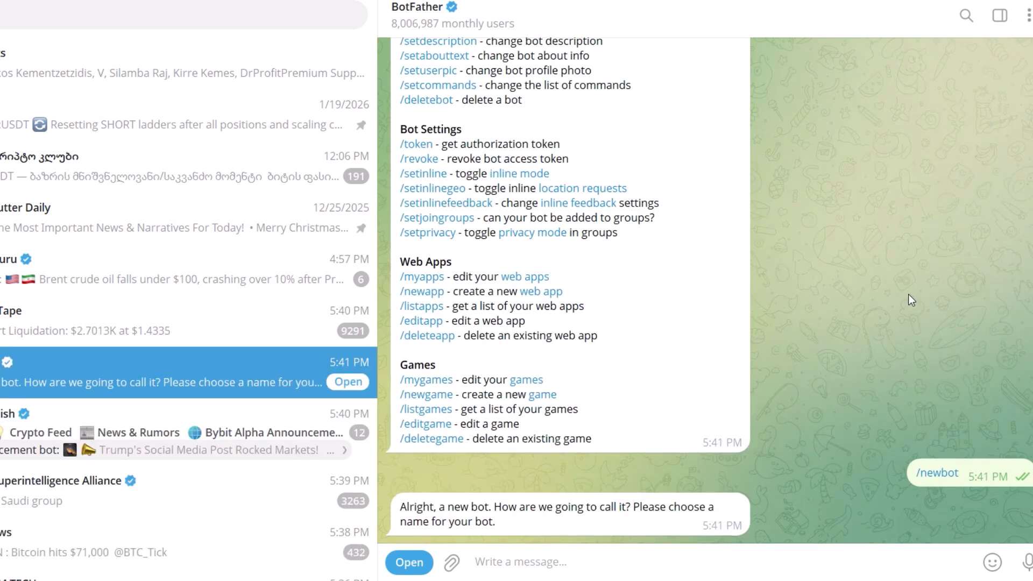
{"action": "type", "text": "anybotwhichyouwantbot"}
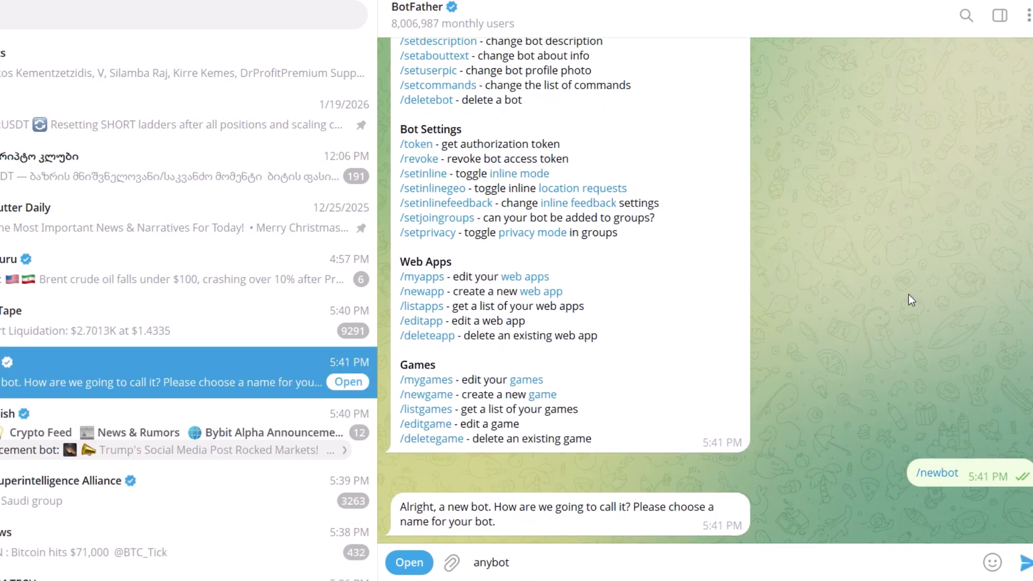
{"action": "key", "text": "Return"}
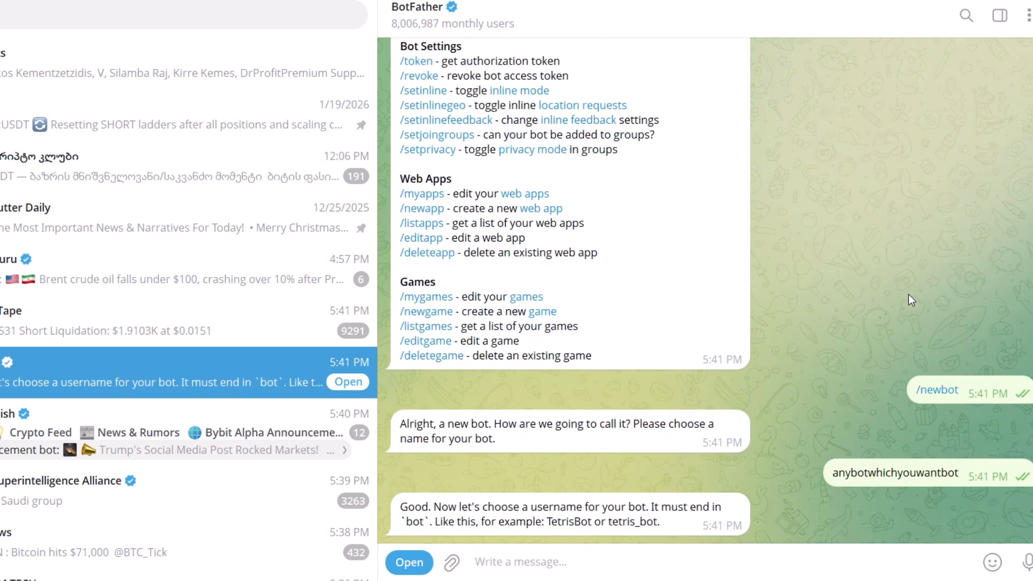
{"action": "type", "text": "anybot"}
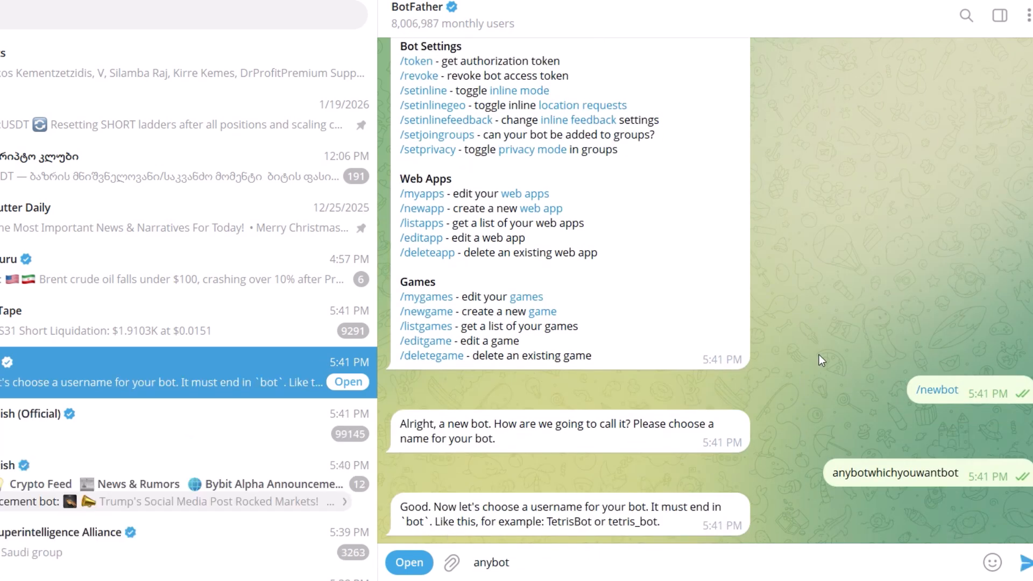
{"action": "type", "text": "youwantbot"}
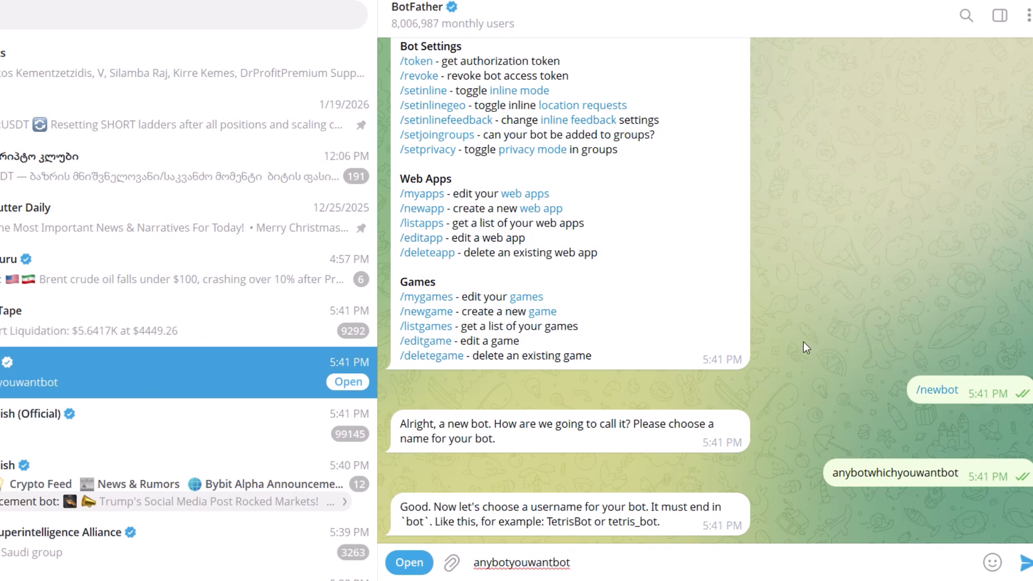
{"action": "key", "text": "Return"}
- Copy the new bot's token into the message draft, prefixed with 'token:', and add a new line
{"action": "left_click", "coordinate": [538, 448]}
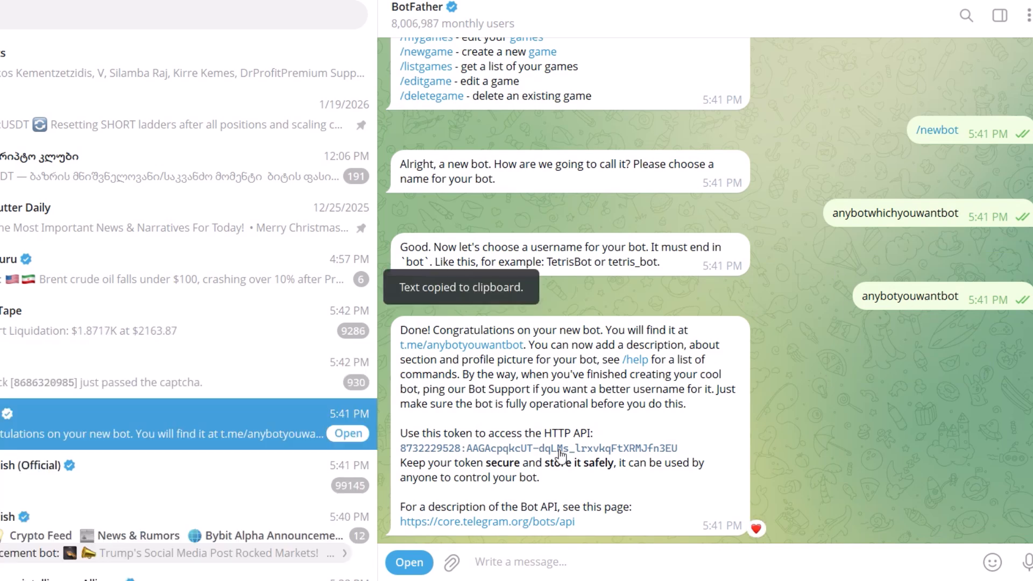
{"action": "left_click", "coordinate": [538, 448]}
{"action": "key", "text": "ctrl+v"}
{"action": "left_click", "coordinate": [475, 562]}
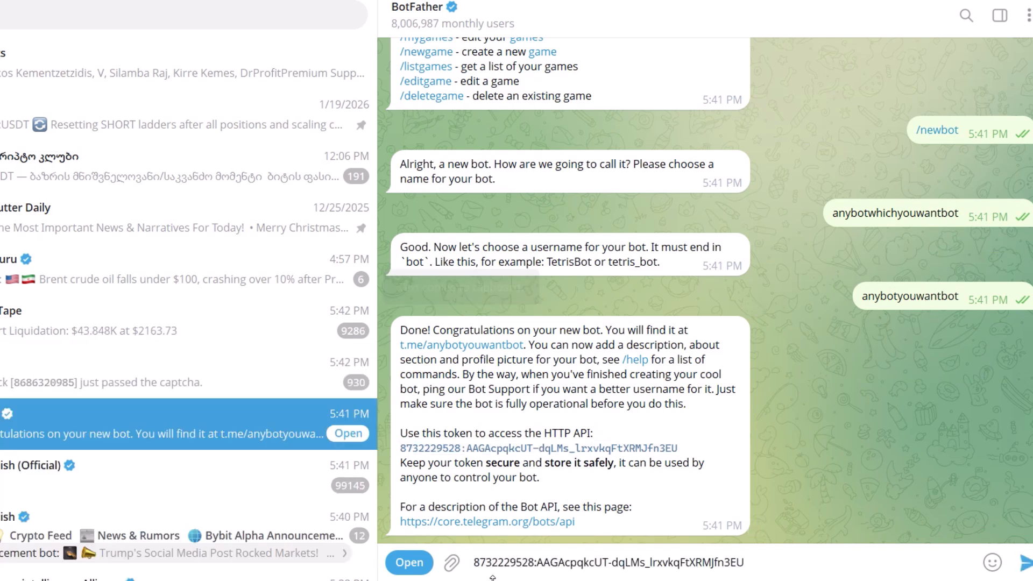
{"action": "type", "text": "token:"}
{"action": "left_click", "coordinate": [814, 568]}
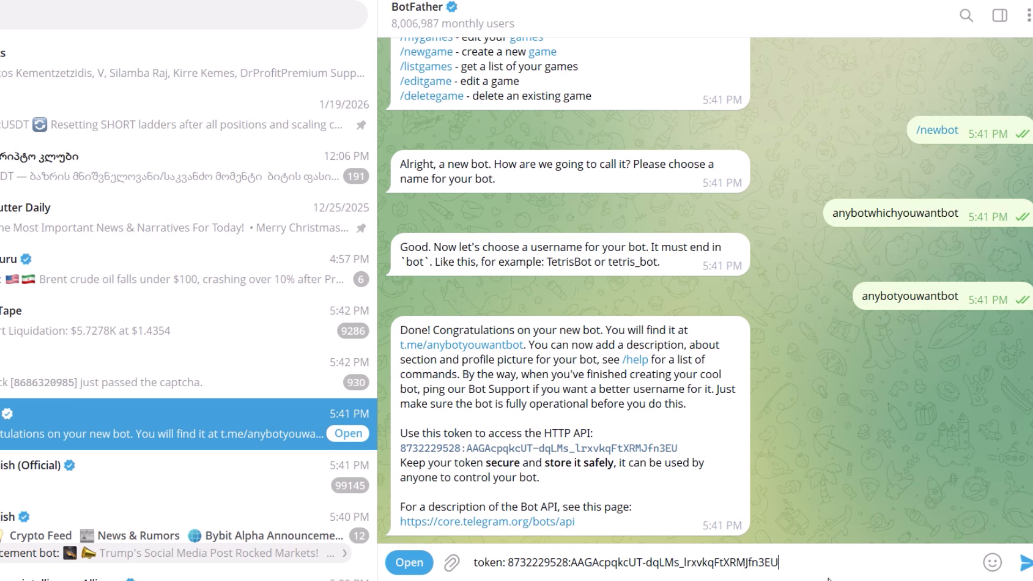
{"action": "key", "text": "shift+Return"}
- Paste the deletewebhook example URL from the notes into the draft and select the token line
{"action": "key", "text": "alt+Tab"}
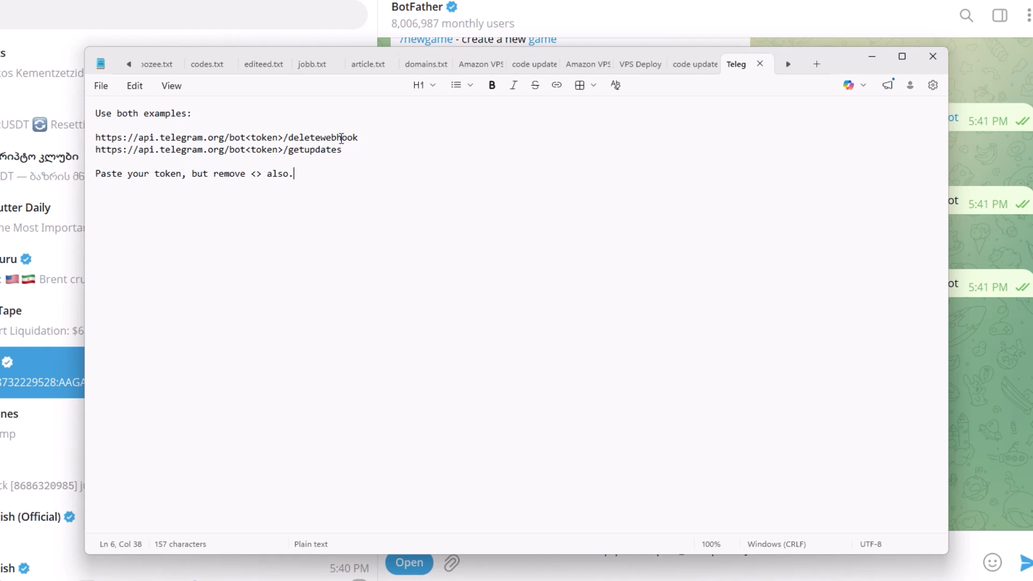
{"action": "left_click_drag", "start_coordinate": [400, 137], "coordinate": [89, 139]}
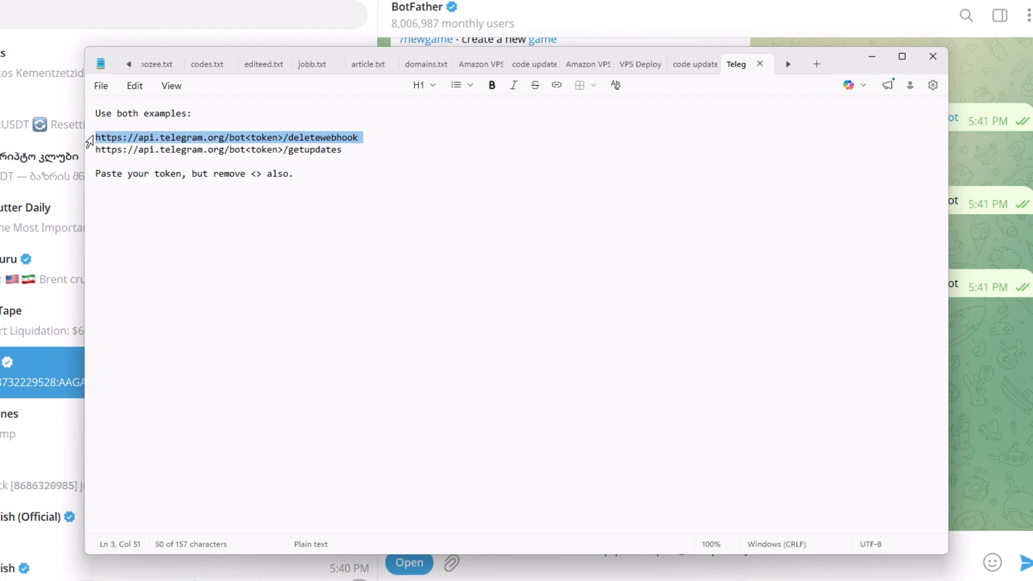
{"action": "left_click", "coordinate": [785, 565]}
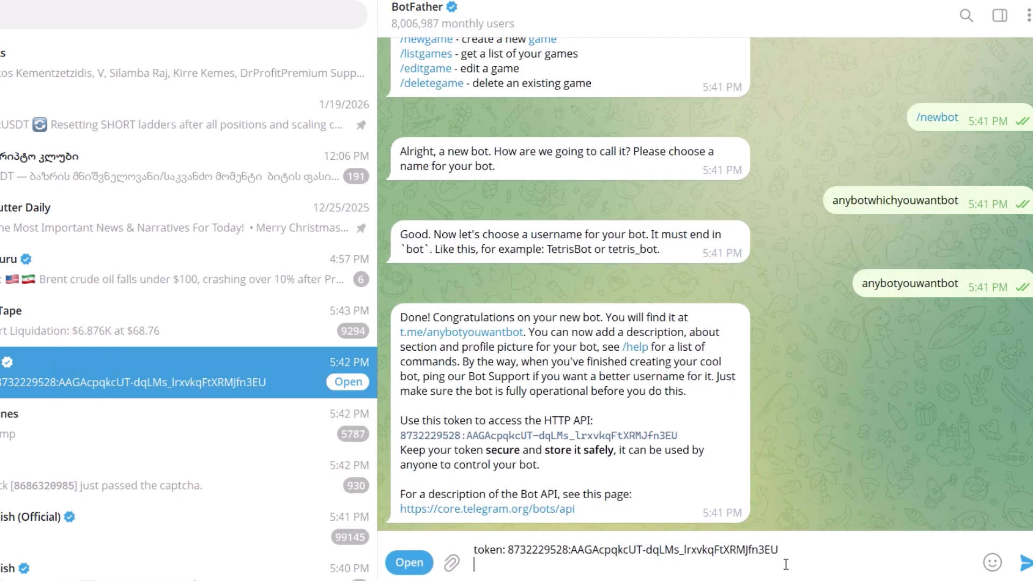
{"action": "key", "text": "ctrl+v"}
{"action": "left_click_drag", "start_coordinate": [818, 518], "coordinate": [461, 514]}
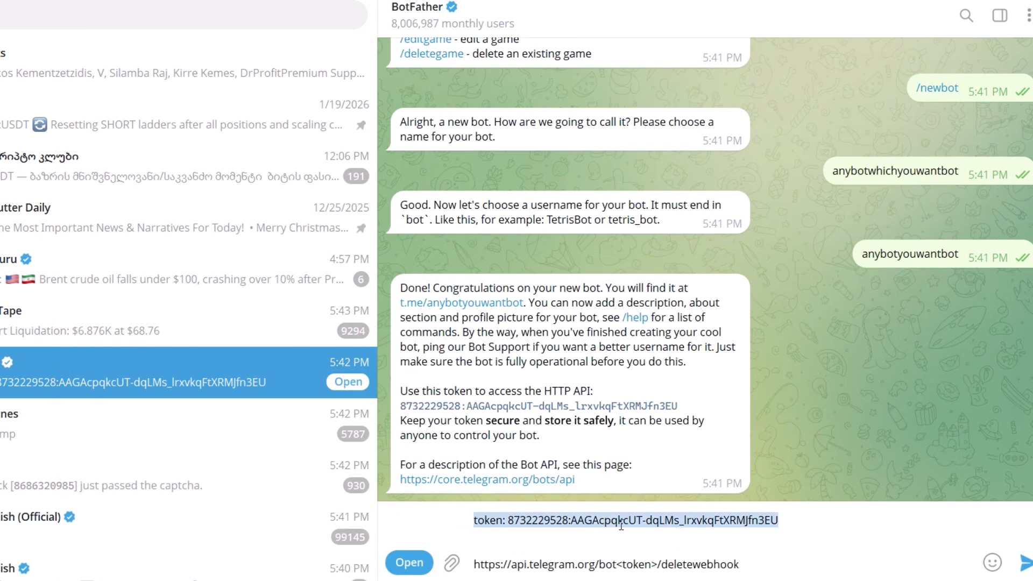
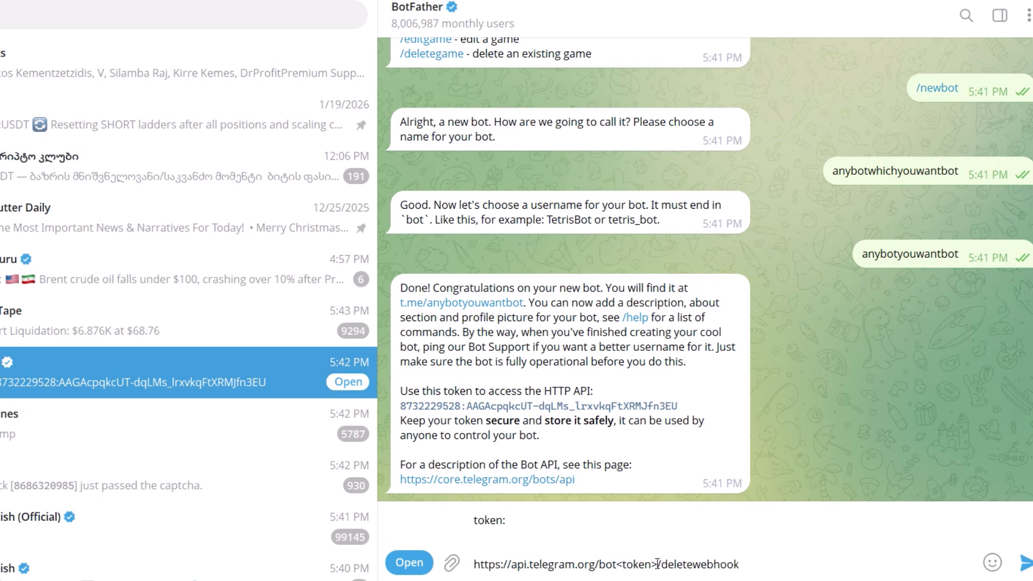
- Replace the <token> placeholder in the deletewebhook URL with the copied bot token
{"action": "left_click_drag", "start_coordinate": [658, 563], "coordinate": [614, 563]}
{"action": "key", "text": "ctrl+v"}
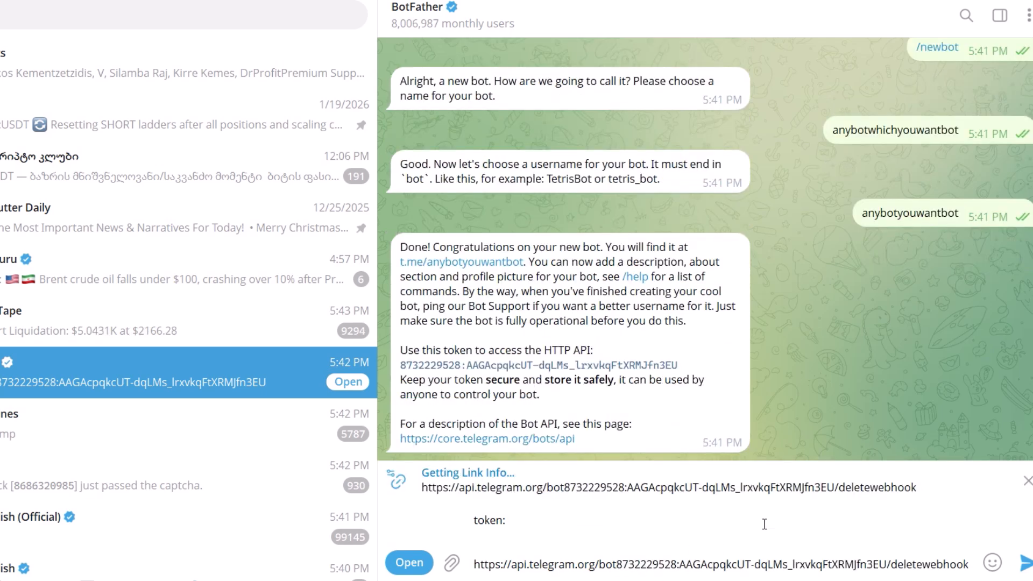
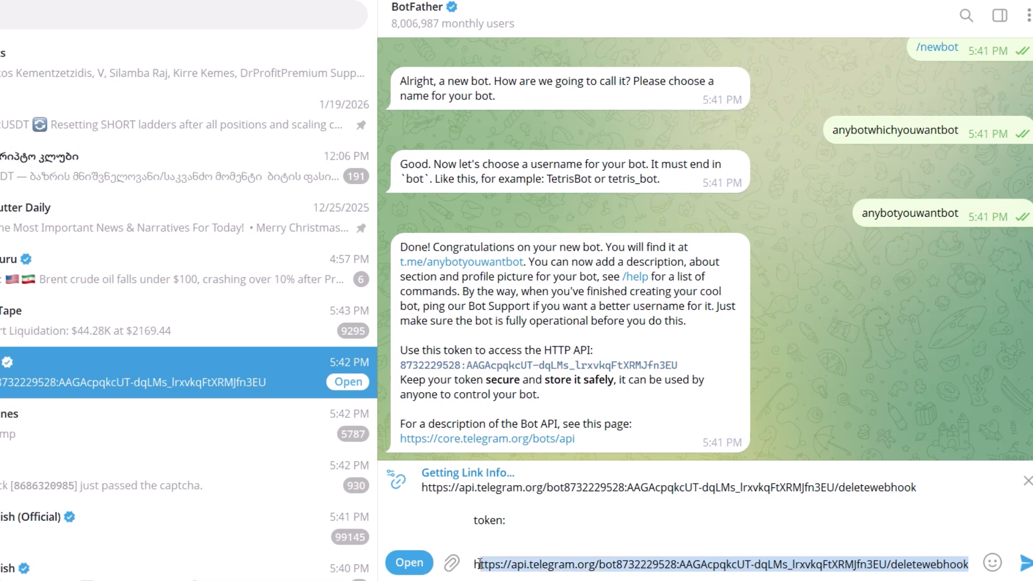
- Cut the completed deleteWebhook URL from the draft and select the leftover 'token:' text
{"action": "key", "text": "ctrl+x"}
{"action": "left_click_drag", "start_coordinate": [474, 519], "coordinate": [507, 519]}
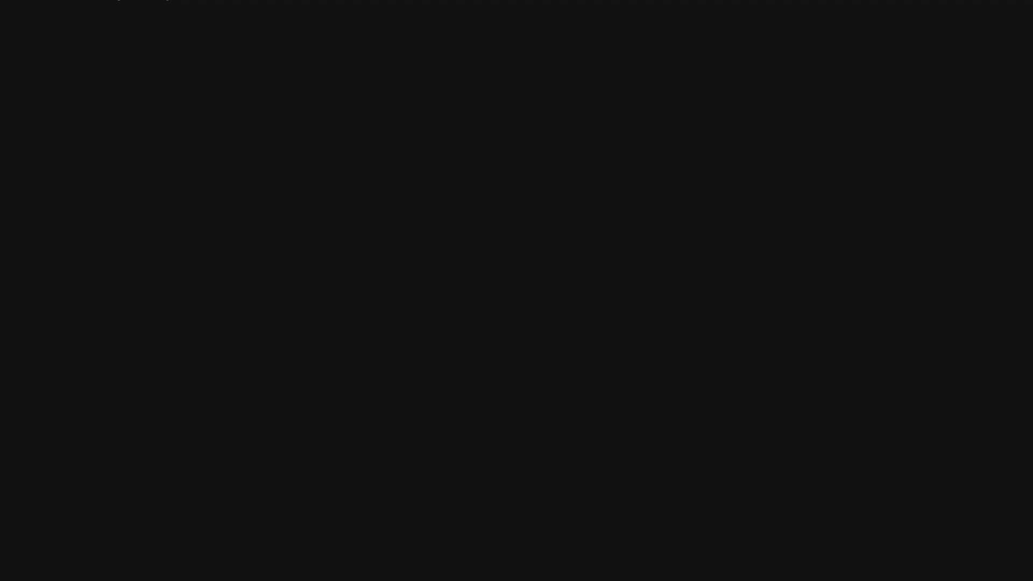
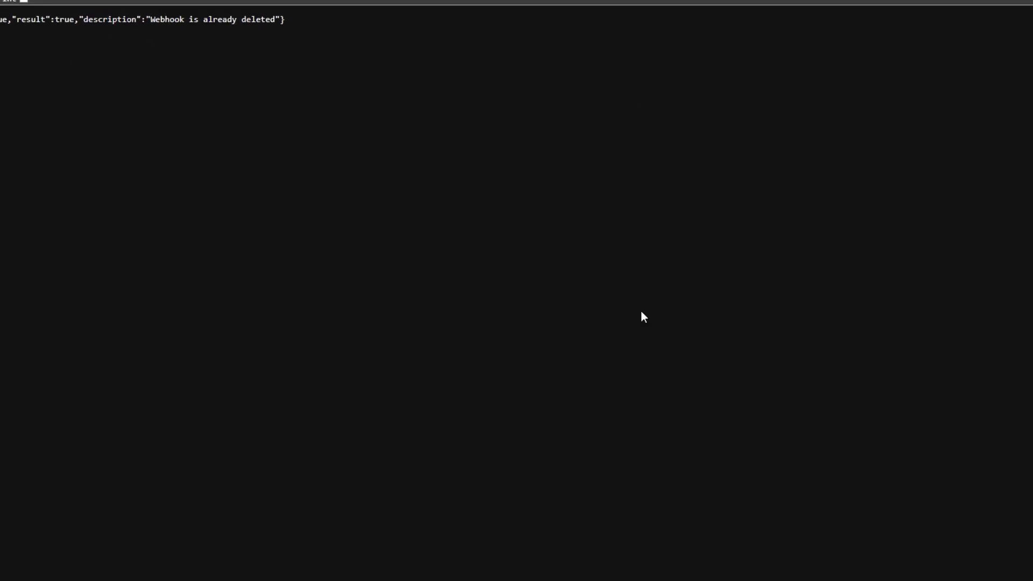
- Switch to the Notepad notes holding the Telegram URLs and clear the text selection
{"action": "key", "text": "alt+Tab"}
{"action": "left_click", "coordinate": [422, 201]}
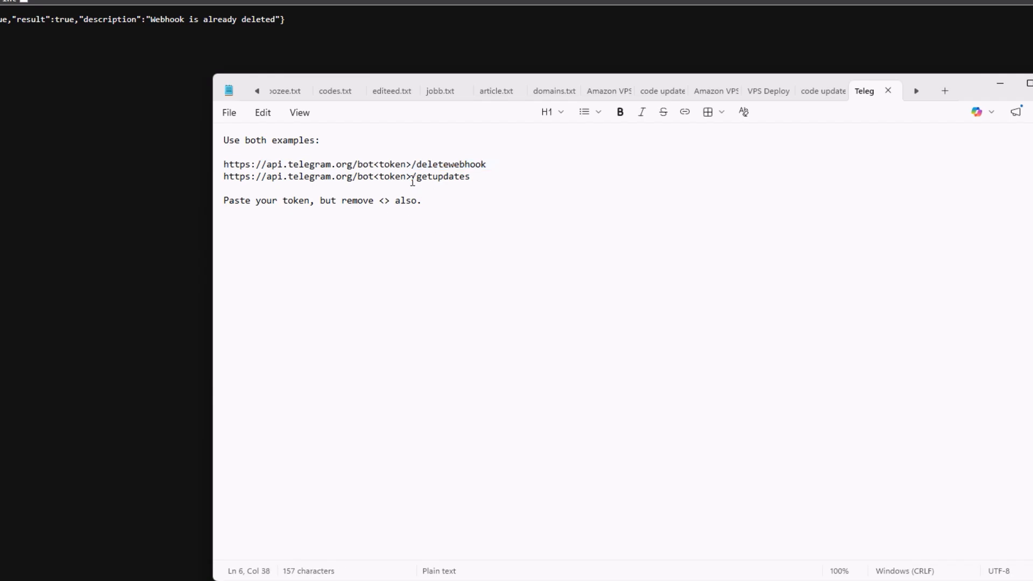
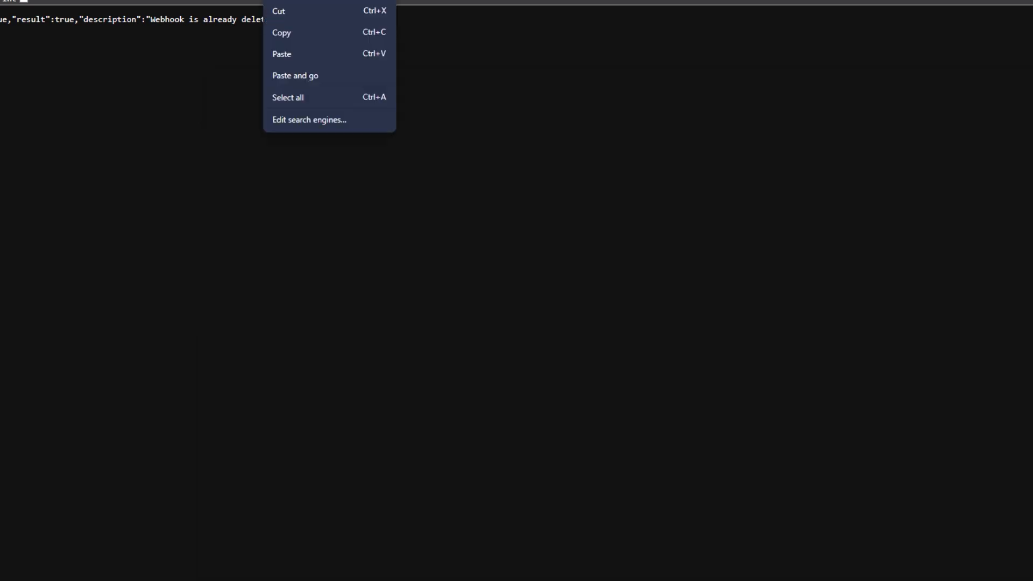
- Paste the copied Bot API request URL into Chrome's address bar and load it
{"action": "left_click", "coordinate": [290, 54]}
{"action": "key", "text": "Return"}
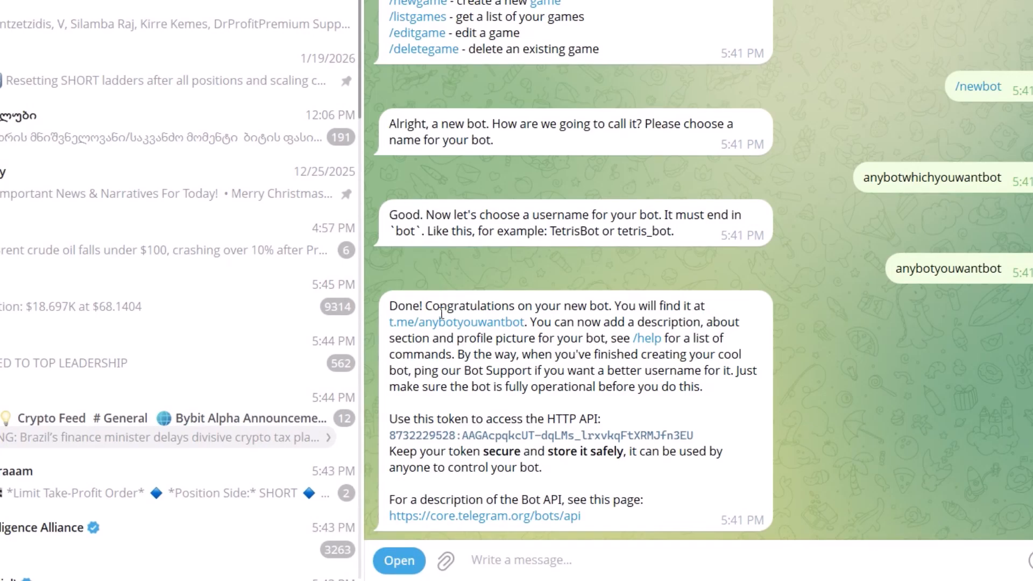
- Open the new bot's chat from its link, start it, and send 'any'
{"action": "left_click", "coordinate": [457, 322]}
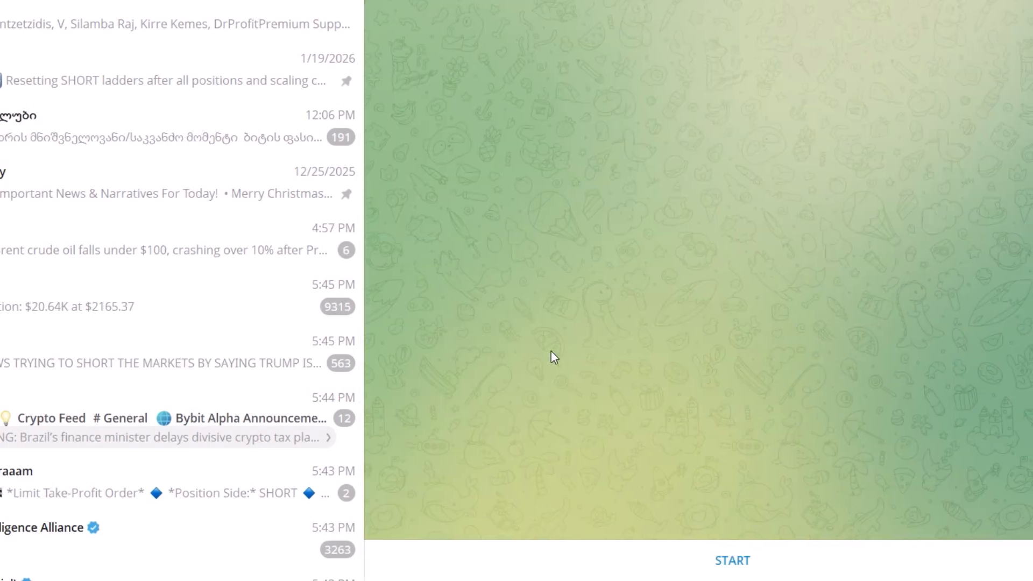
{"action": "left_click", "coordinate": [732, 559]}
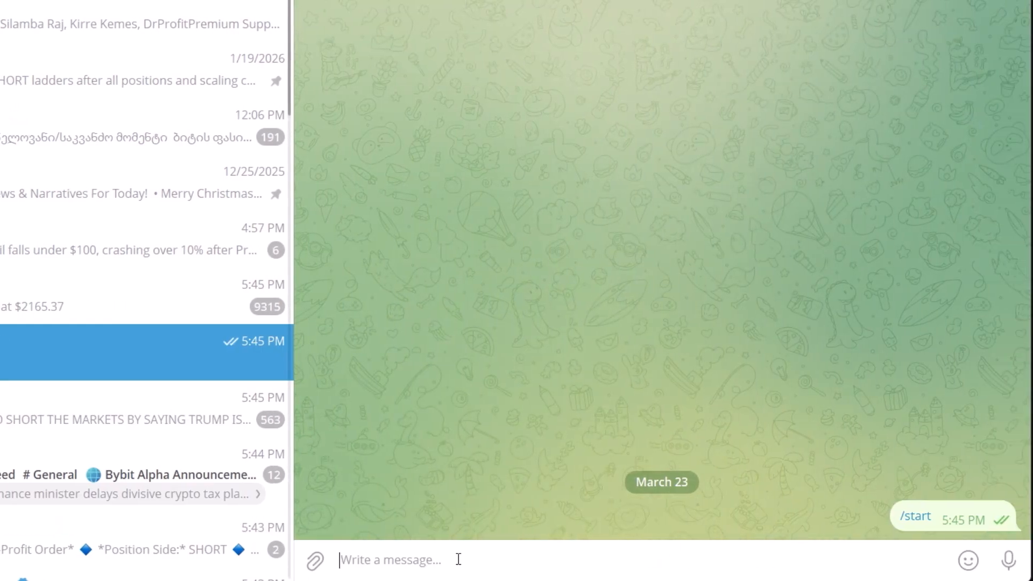
{"action": "type", "text": "any"}
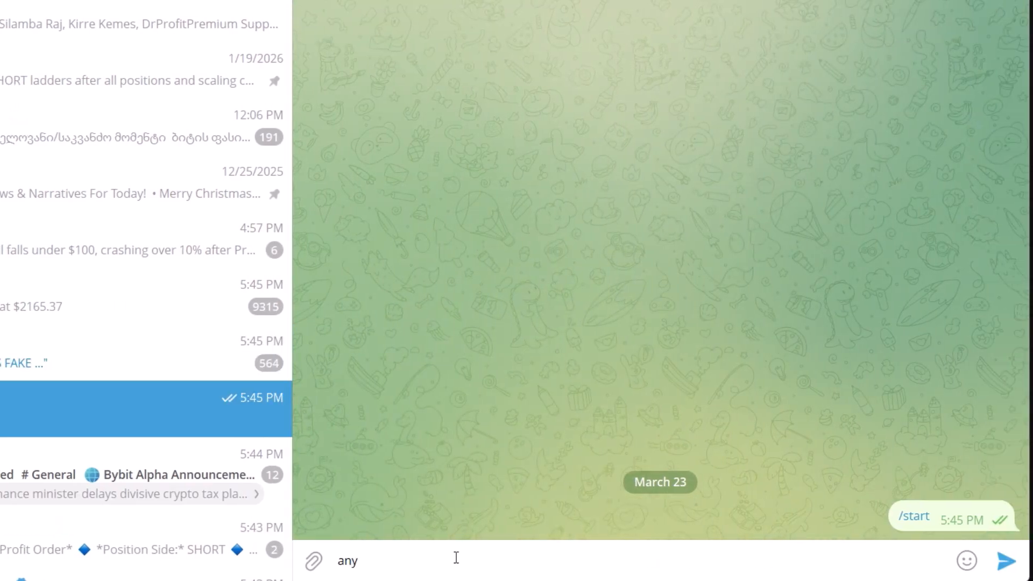
{"action": "key", "text": "Return"}
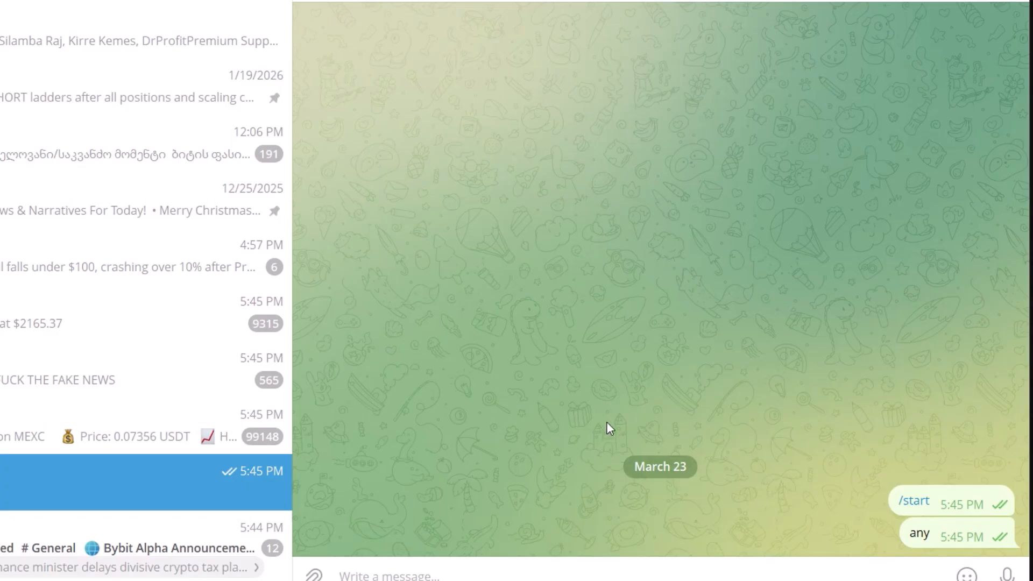
- Send the copied chat ID to the bot, prefixed with 'ID :'
{"action": "key", "text": "ctrl+v"}
{"action": "key", "text": "Home"}
{"action": "type", "text": "ID :"}
{"action": "key", "text": "Return"}
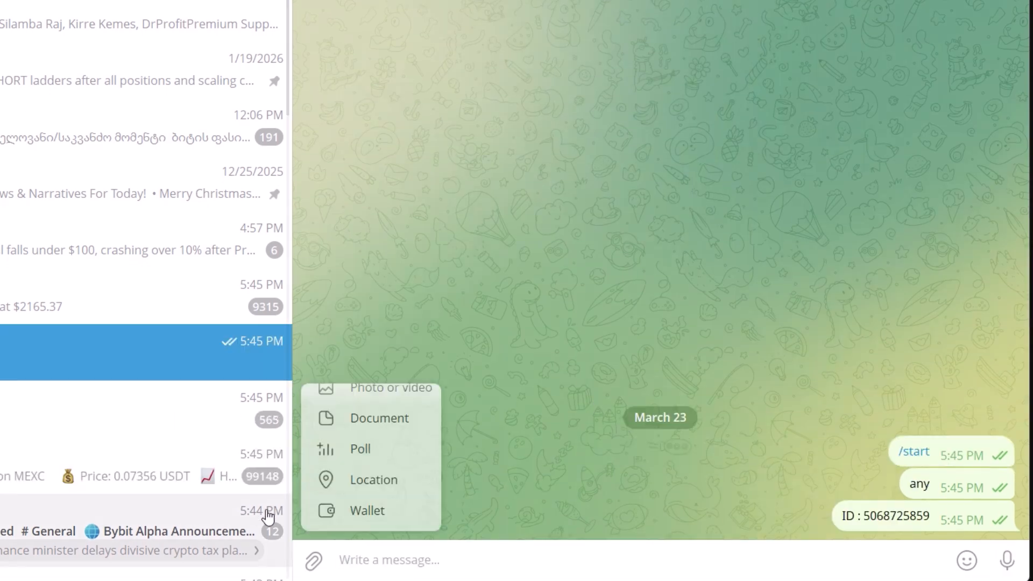
{"action": "scroll", "coordinate": [127, 230], "scroll_direction": "down", "scroll_amount": 4}
{"action": "scroll", "coordinate": [127, 230], "scroll_direction": "up", "scroll_amount": 4}
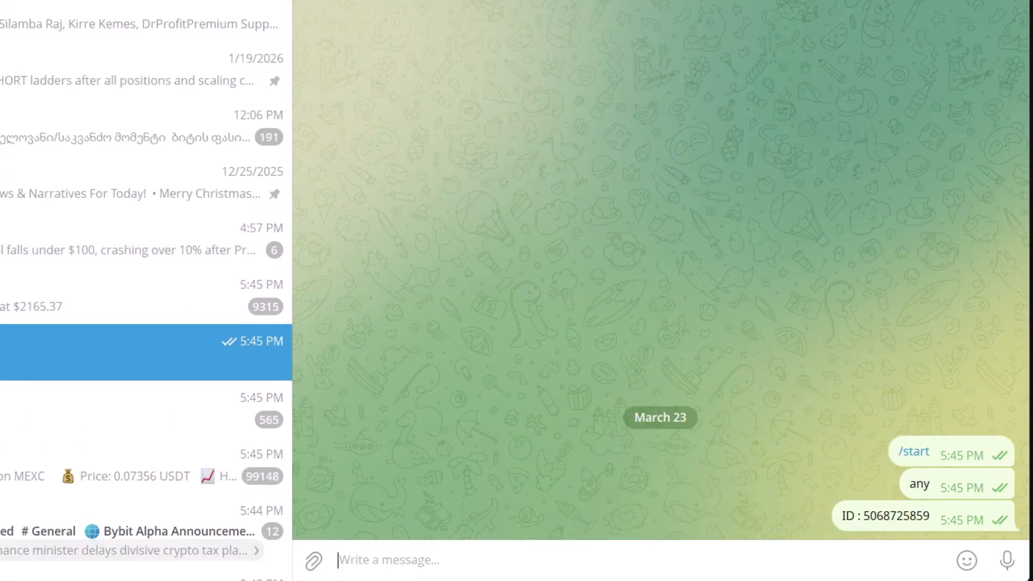
- Copy the bot's API token from BotFather, then start a 'token' message in the bot's chat
{"action": "type", "text": "bot"}
{"action": "left_click", "coordinate": [94, 148]}
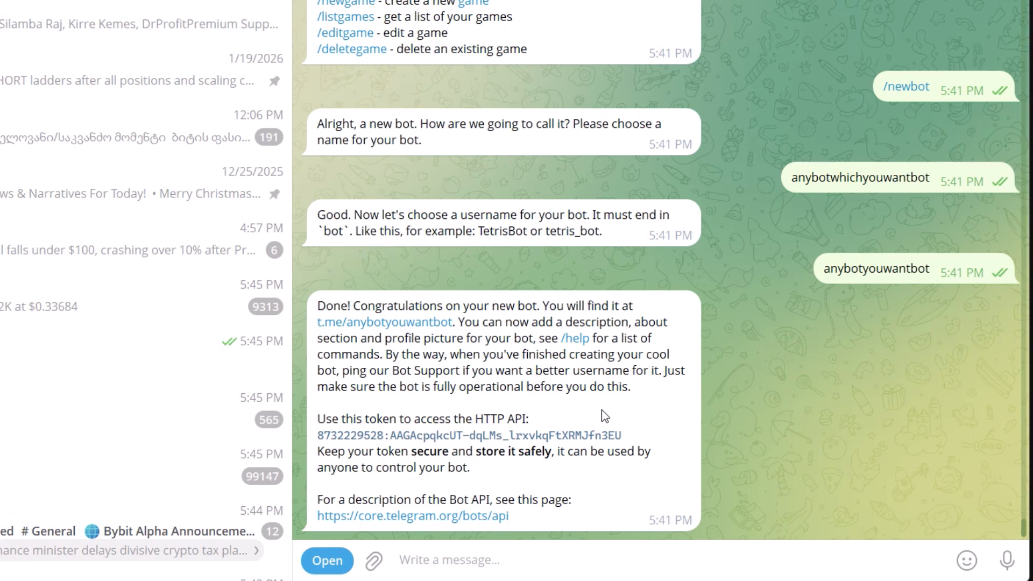
{"action": "left_click", "coordinate": [521, 437]}
{"action": "left_click", "coordinate": [253, 352]}
{"action": "type", "text": "tok"}
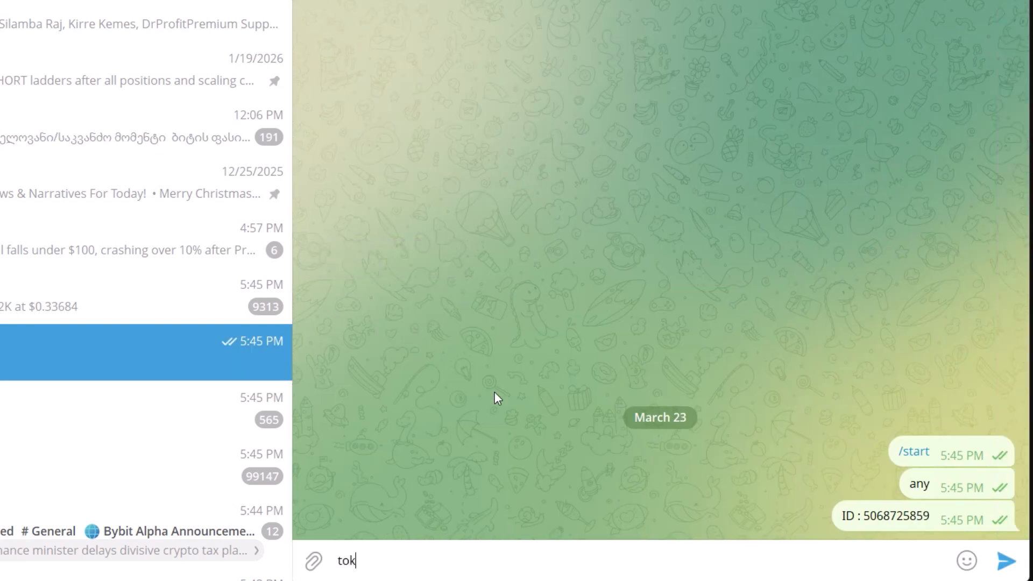
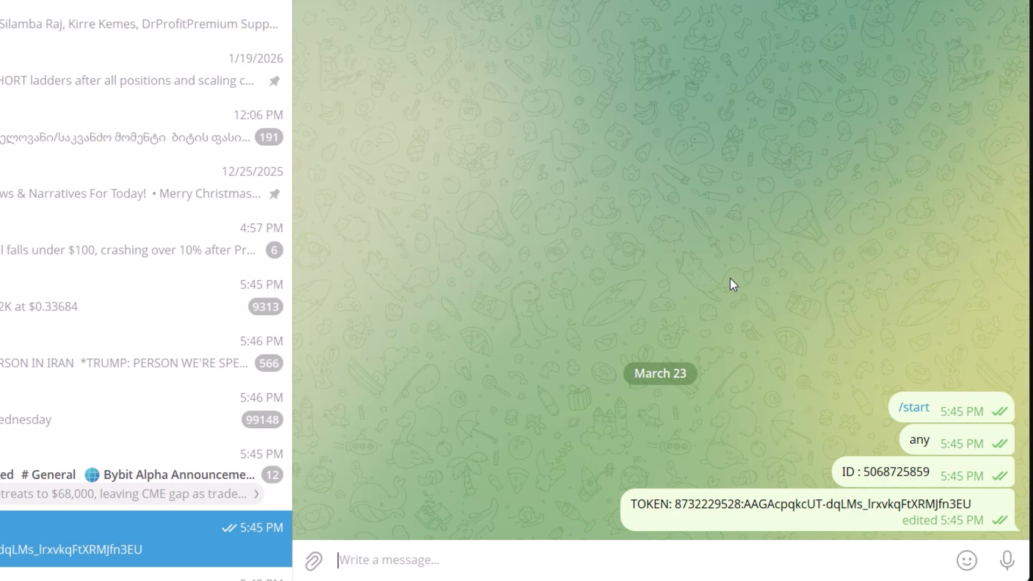
- Browse the pinned SUI bot chat's ladder trade notifications
{"action": "left_click", "coordinate": [210, 96]}
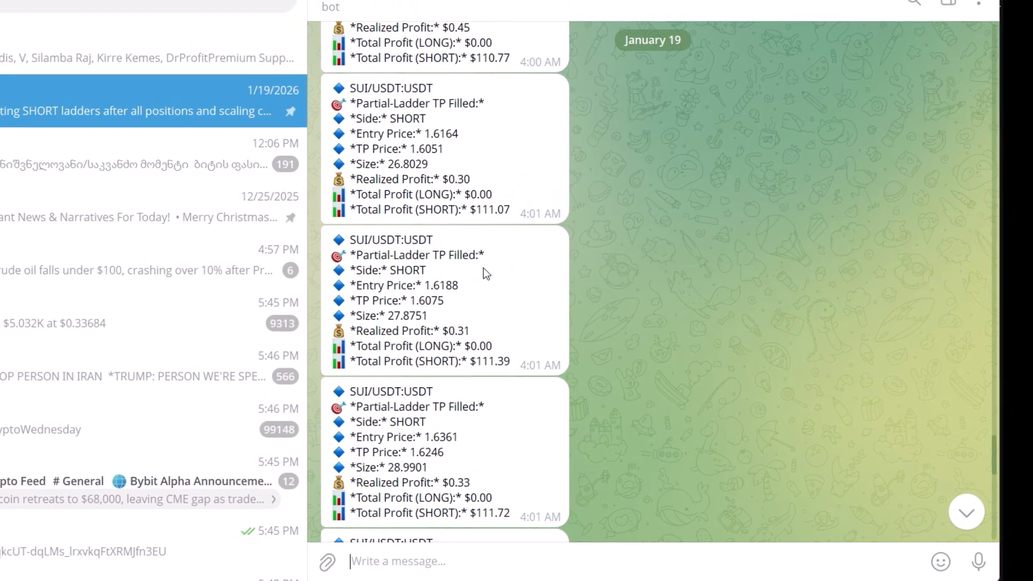
{"action": "scroll", "coordinate": [499, 273], "scroll_direction": "up", "scroll_amount": 10}
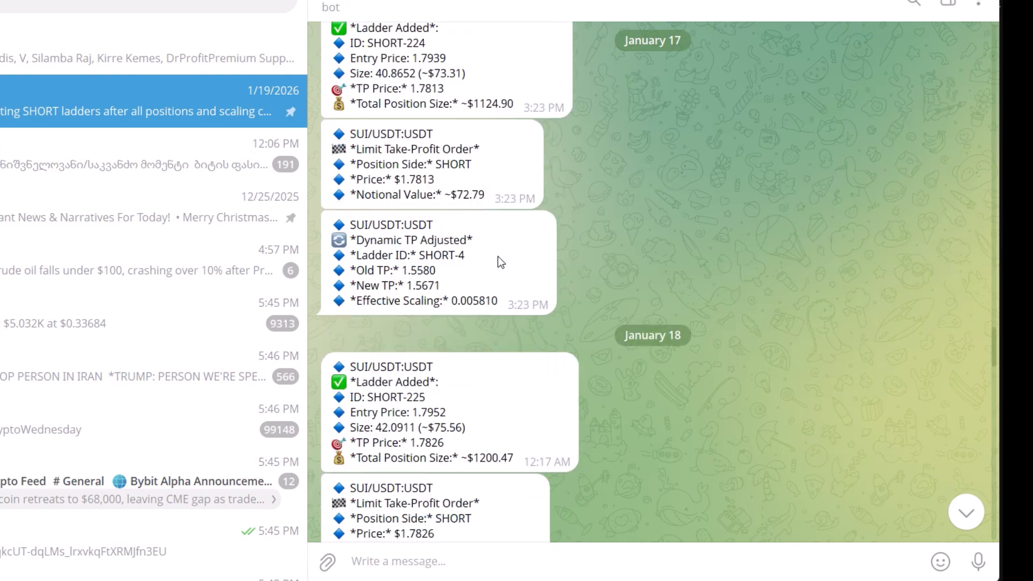
{"action": "scroll", "coordinate": [498, 262], "scroll_direction": "up", "scroll_amount": 5}
{"action": "scroll", "coordinate": [45, 461], "scroll_direction": "down", "scroll_amount": 2}
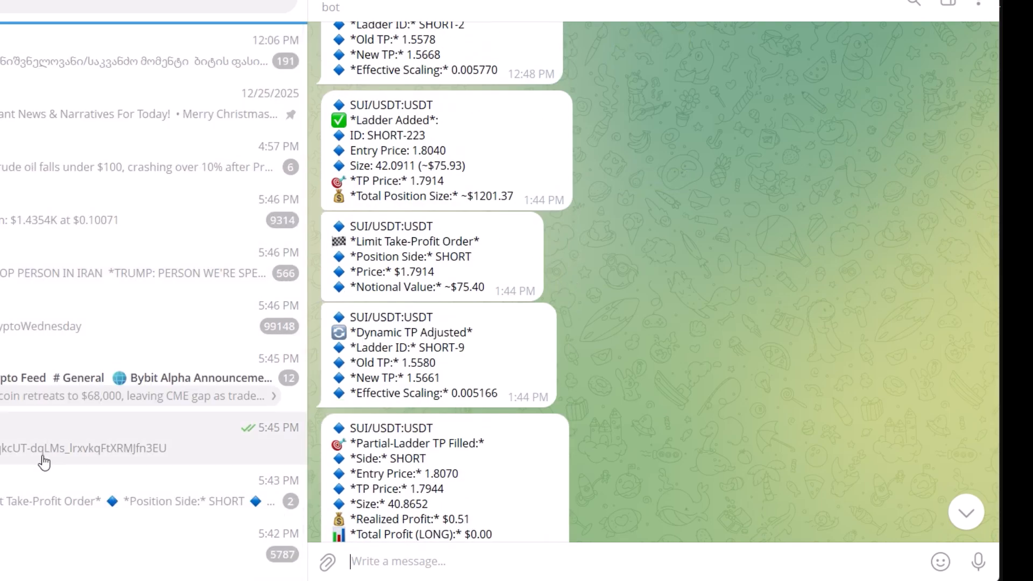
{"action": "scroll", "coordinate": [44, 463], "scroll_direction": "down", "scroll_amount": 2}
- Show the ARB bot chat's latest ARB/USDT:USDT short entry at $0.0956 with $0.0944 take-profit
{"action": "left_click", "coordinate": [78, 166]}
{"action": "scroll", "coordinate": [87, 241], "scroll_direction": "up", "scroll_amount": 4}
{"action": "scroll", "coordinate": [673, 196], "scroll_direction": "up", "scroll_amount": 1}
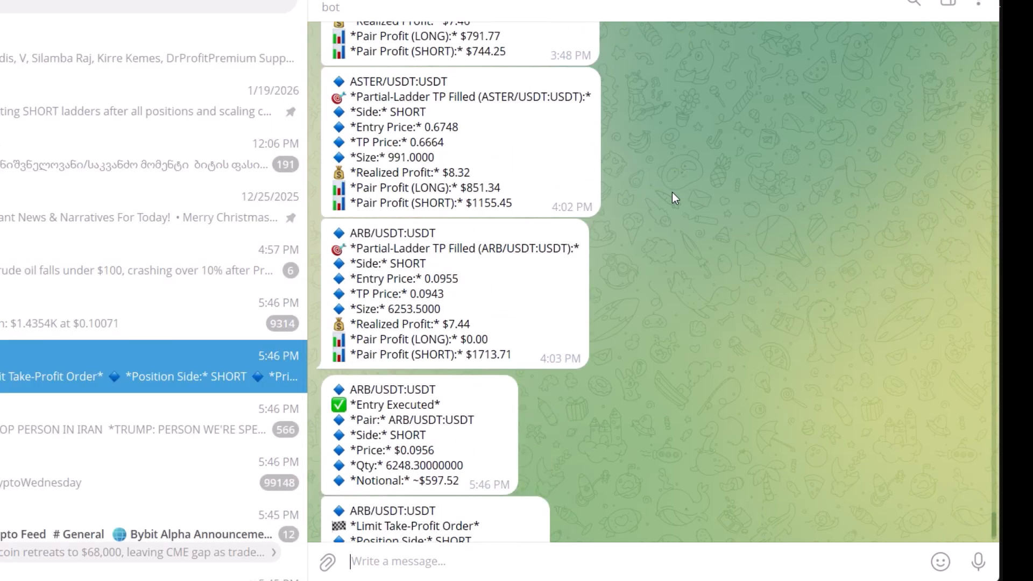
{"action": "scroll", "coordinate": [602, 228], "scroll_direction": "down", "scroll_amount": 1}
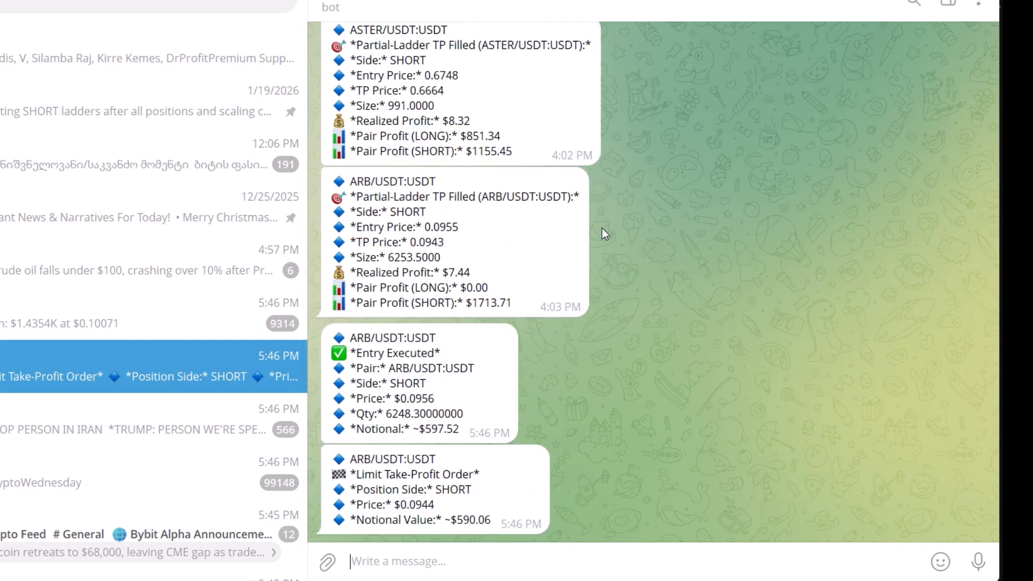